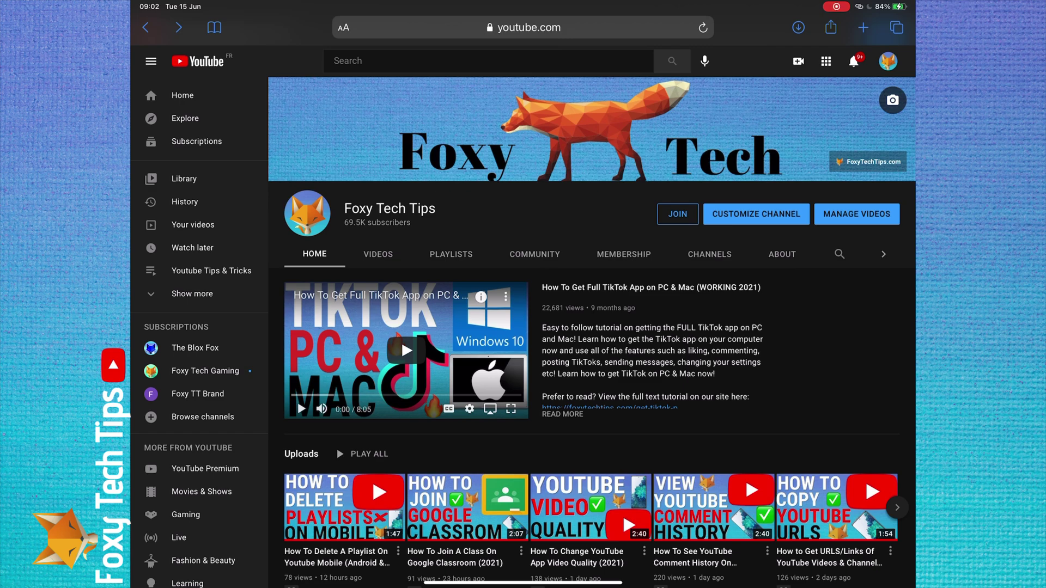
scroll(481, 235, down, 5)
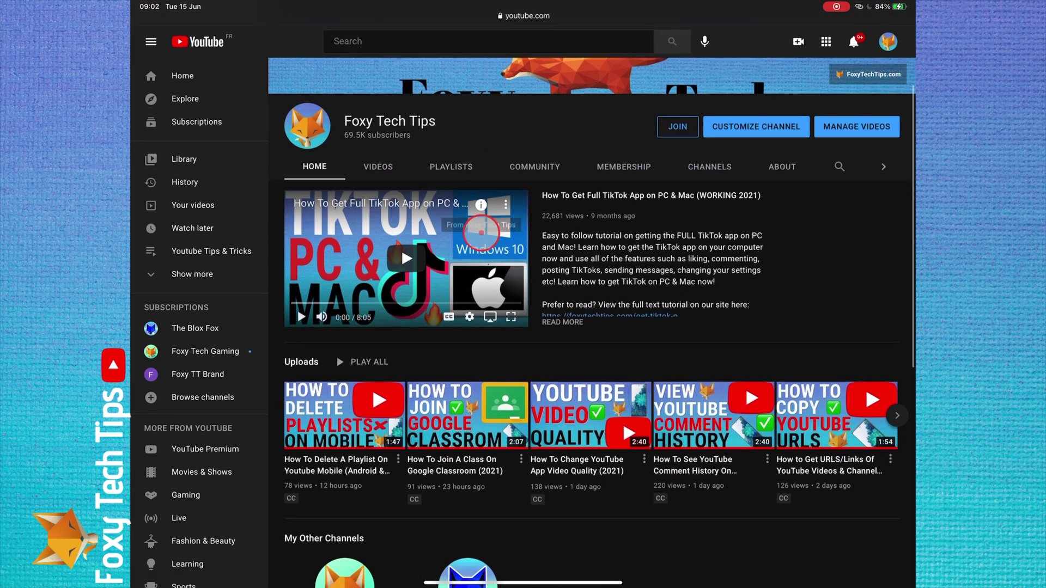
scroll(481, 235, up, 5)
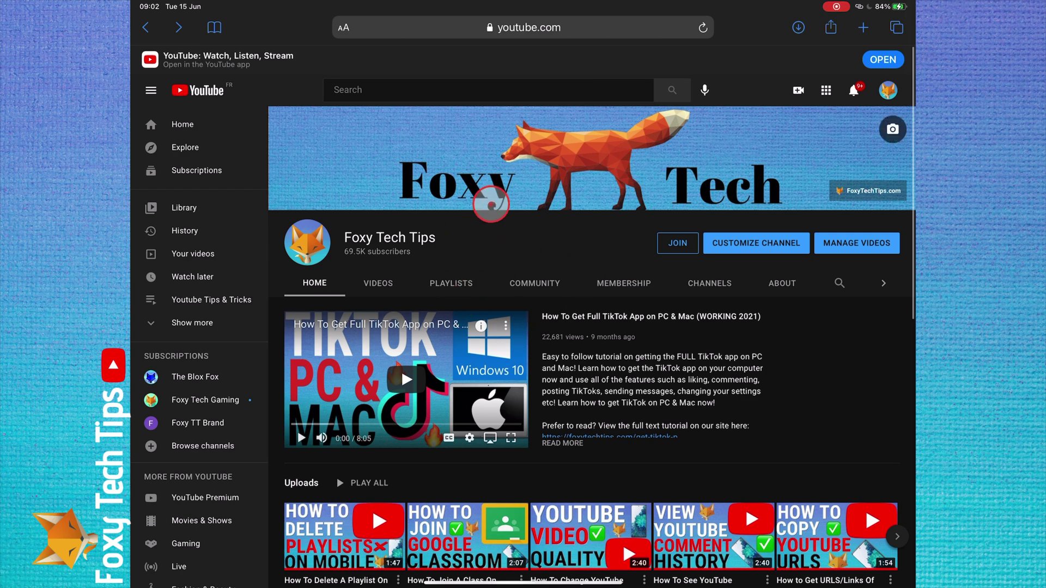
mouse_move(588, 76)
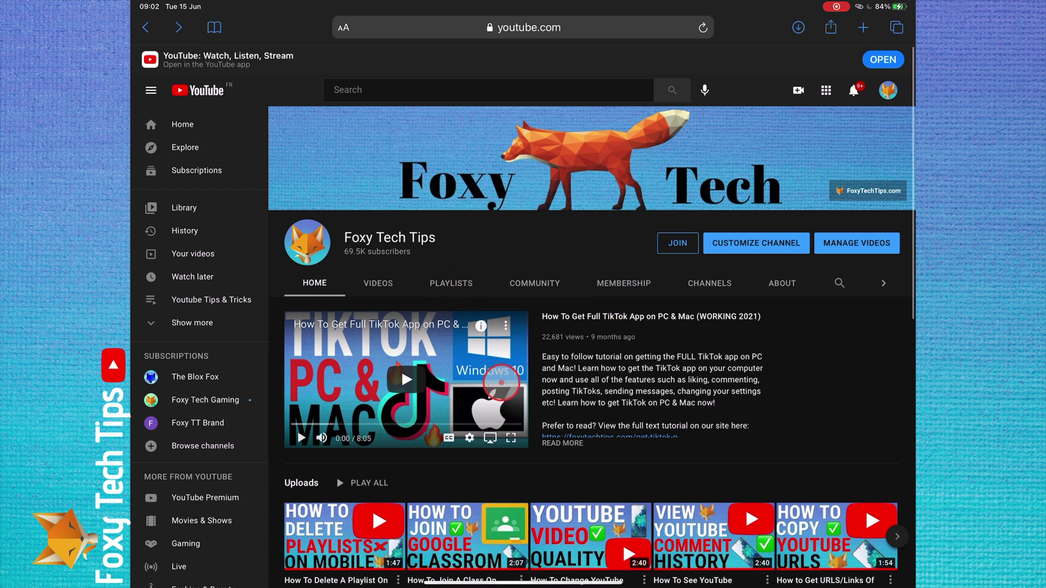
key(super+h)
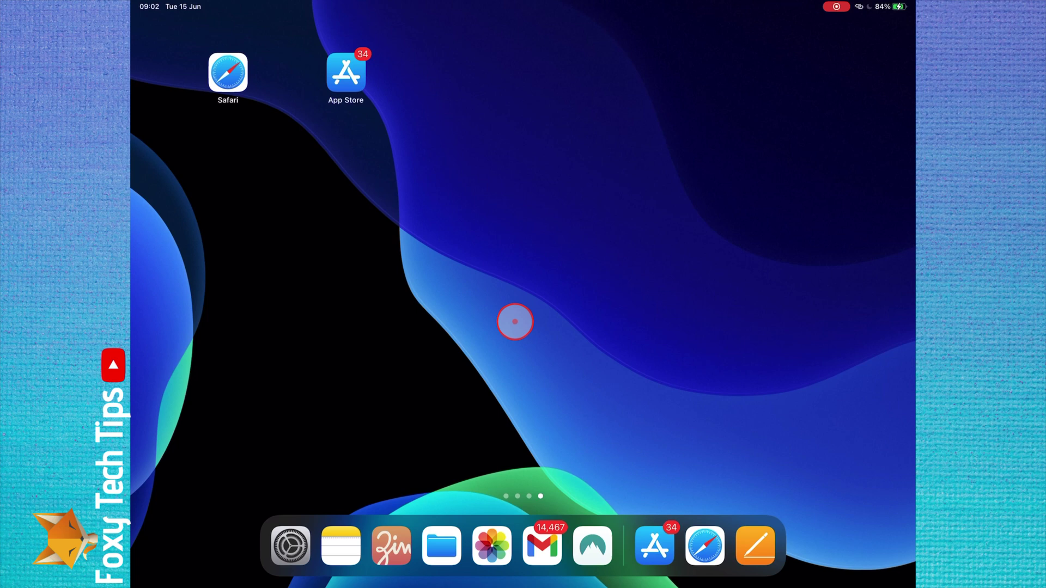
click(755, 546)
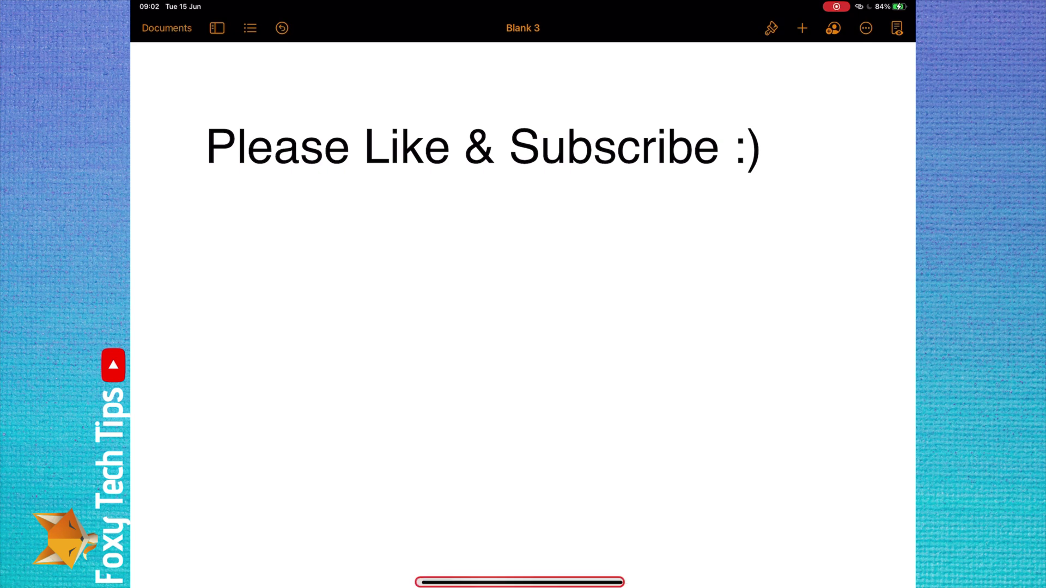
click(523, 583)
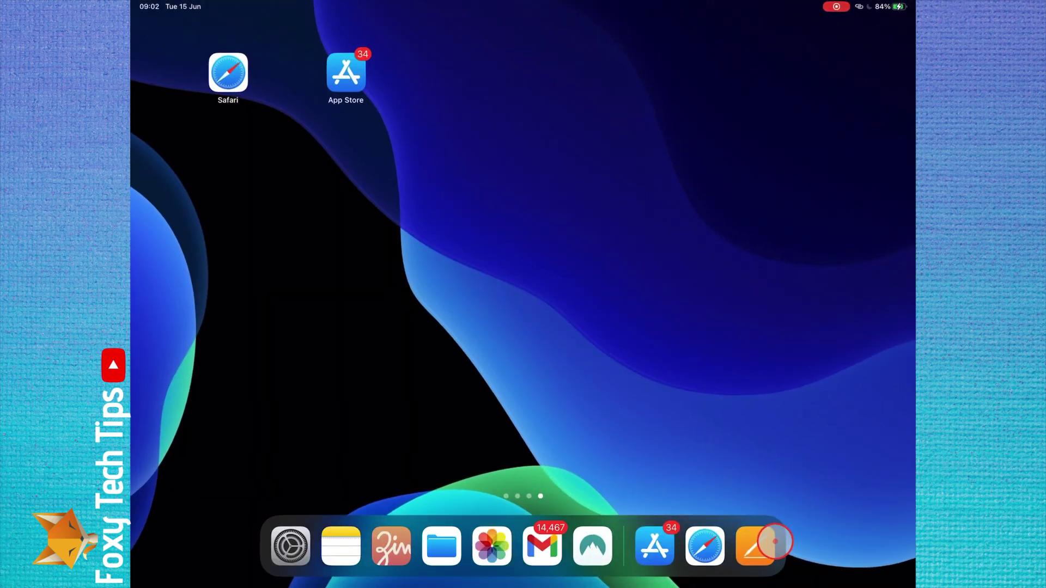
Step: Reopen the Pages document Blank 3 from the dock
click(756, 546)
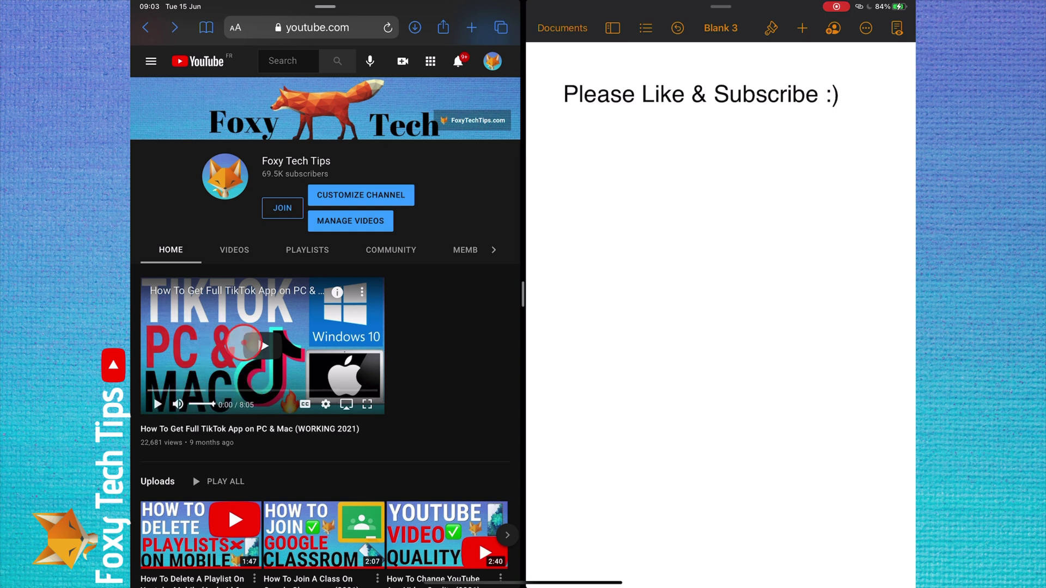
Step: Play the TikTok video and shift the divider so Pages gets more of the screen
click(261, 345)
click(209, 391)
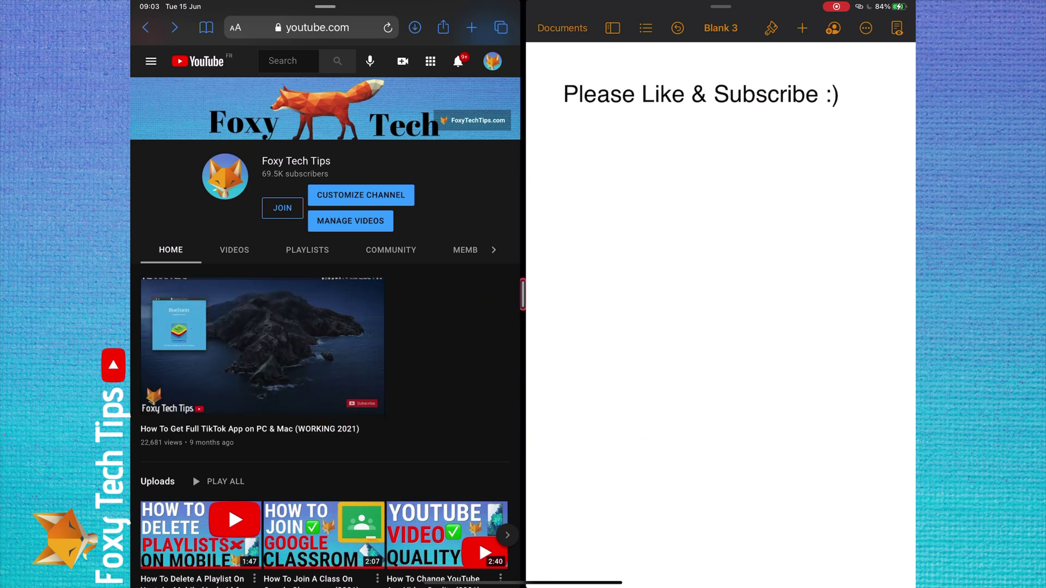
mouse_move(524, 294)
mouse_down()
mouse_move(380, 292)
mouse_move(568, 337)
mouse_up()
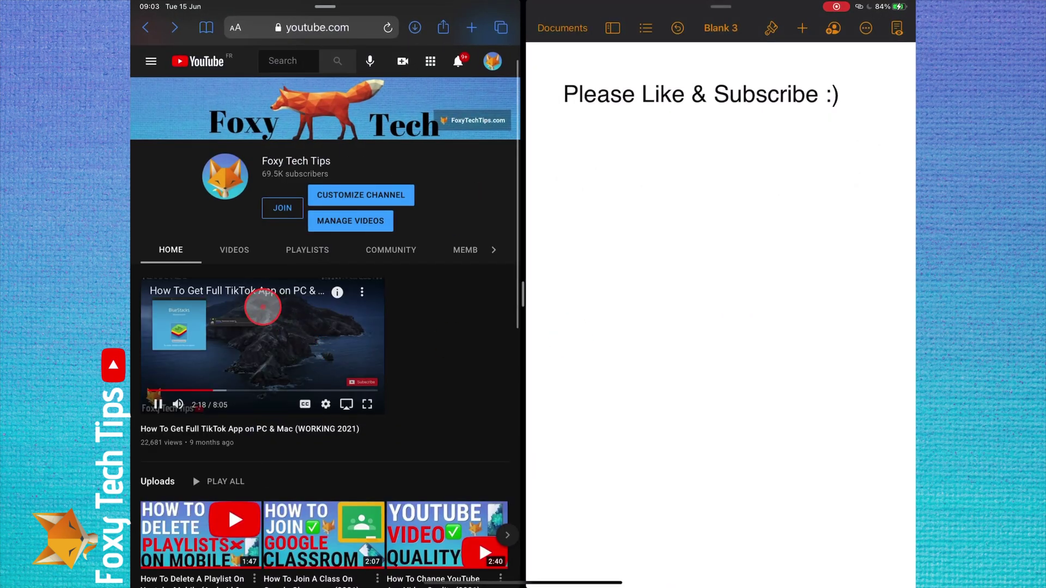
Step: Put the video in a new tab and turn Safari into a Slide Over window above Pages
click(258, 295)
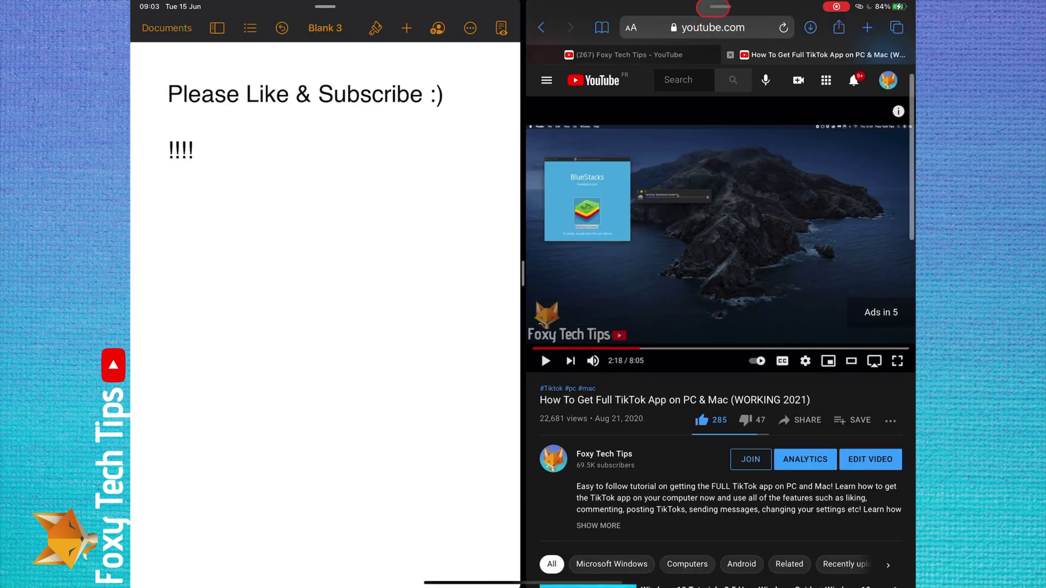
drag(713, 8, 246, 12)
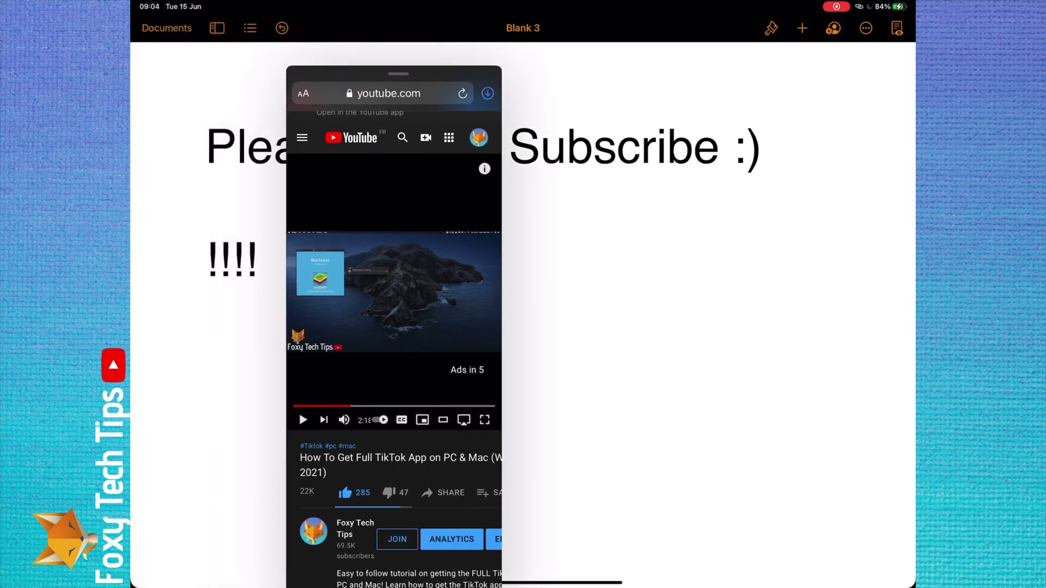
Step: Move the floating Safari window from the left to the right side of the screen
drag(219, 21, 510, 47)
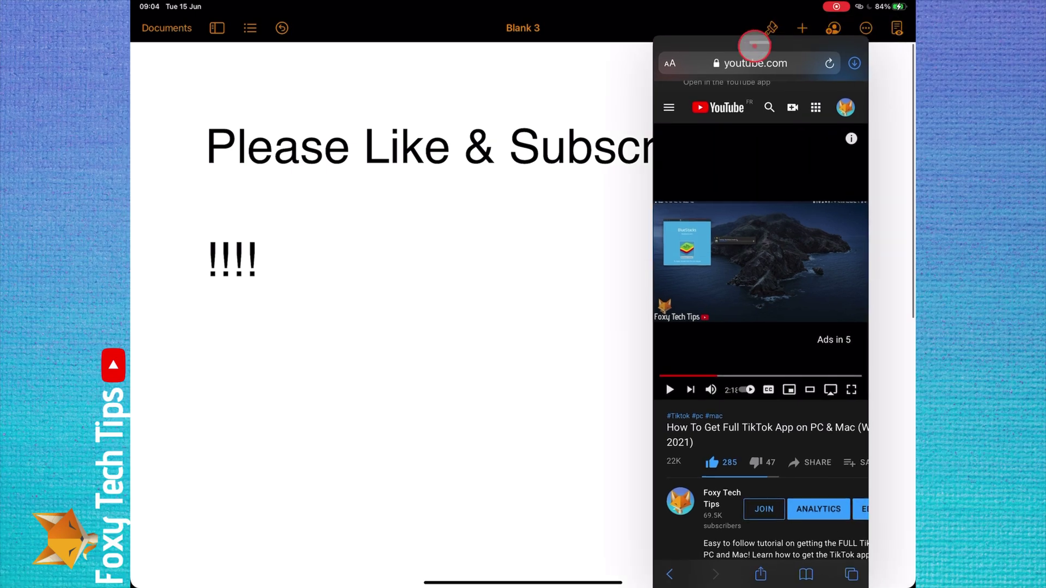
Step: Expand Safari to full screen, go Home, and reopen Pages Blank 3 on its own
drag(795, 21, 507, 90)
key(super+h)
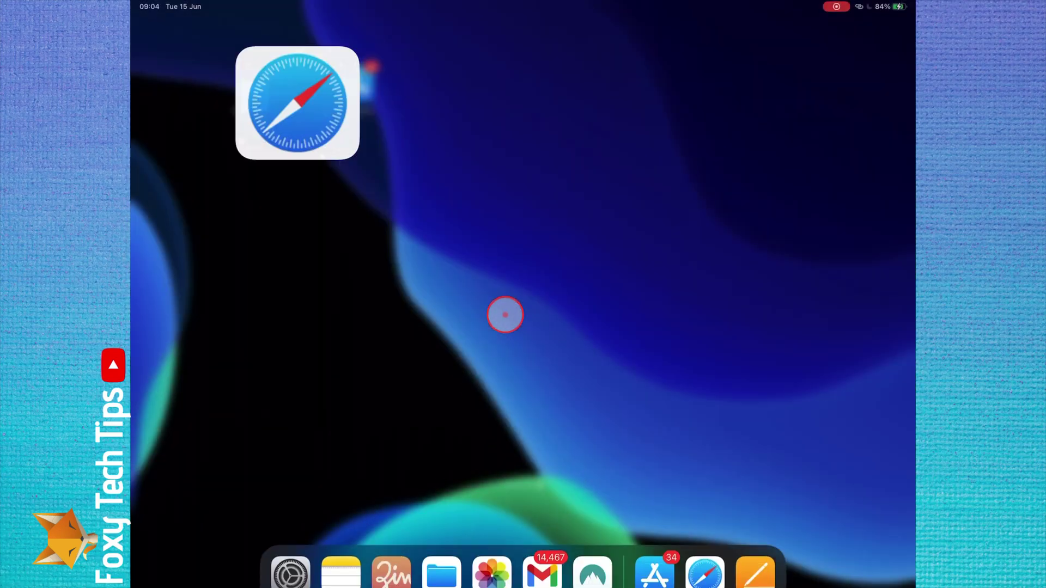
click(755, 546)
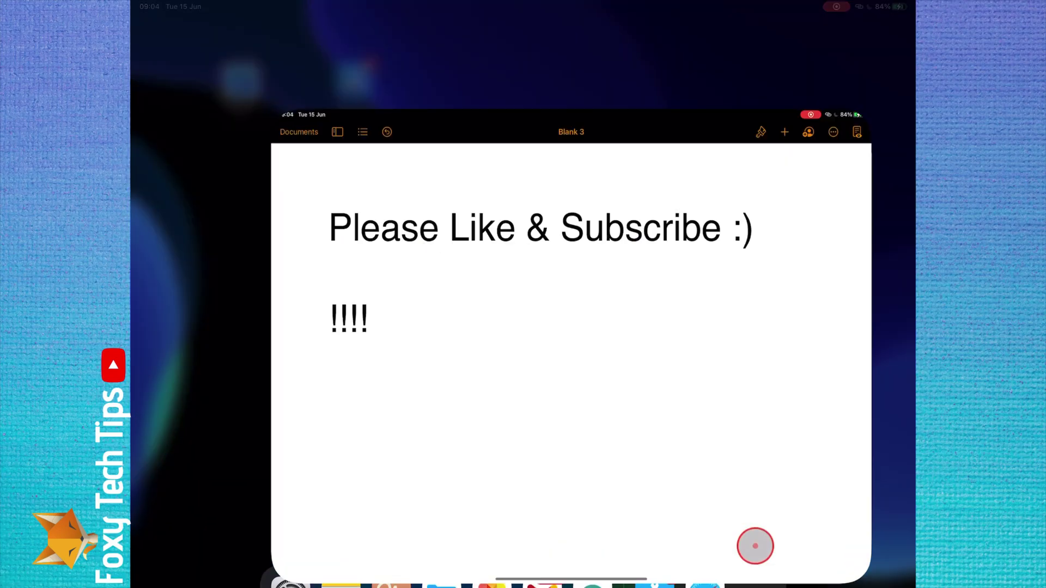